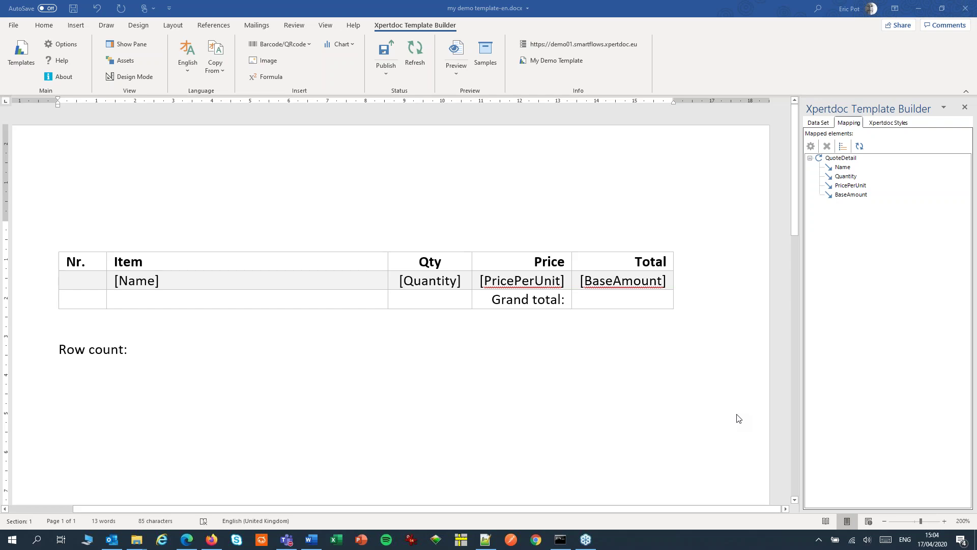
- Place the cursor in the empty cell to the right of 'Grand total:' in the quote table
left_click(612, 302)
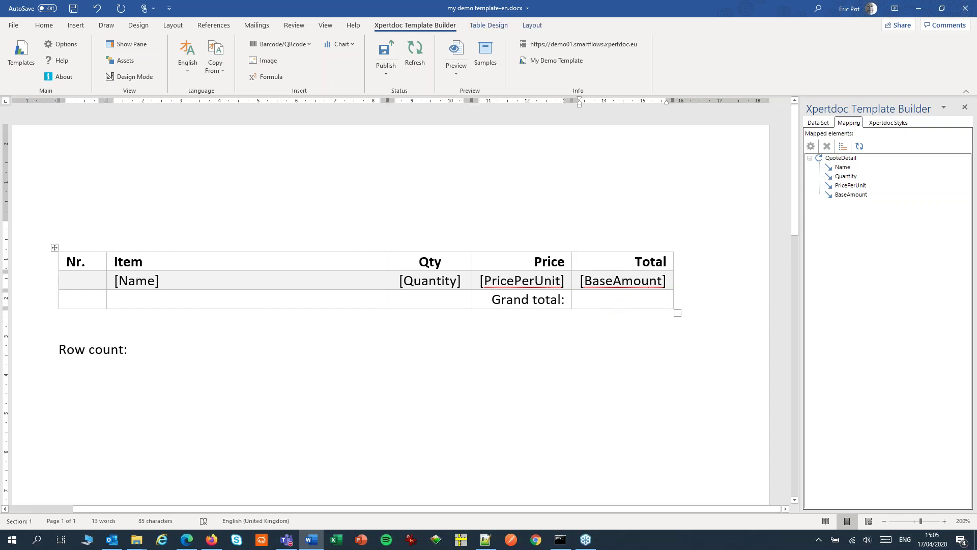
- Start a new Xpertdoc formula in the Grand total cell and bring up the available functions
left_click(255, 78)
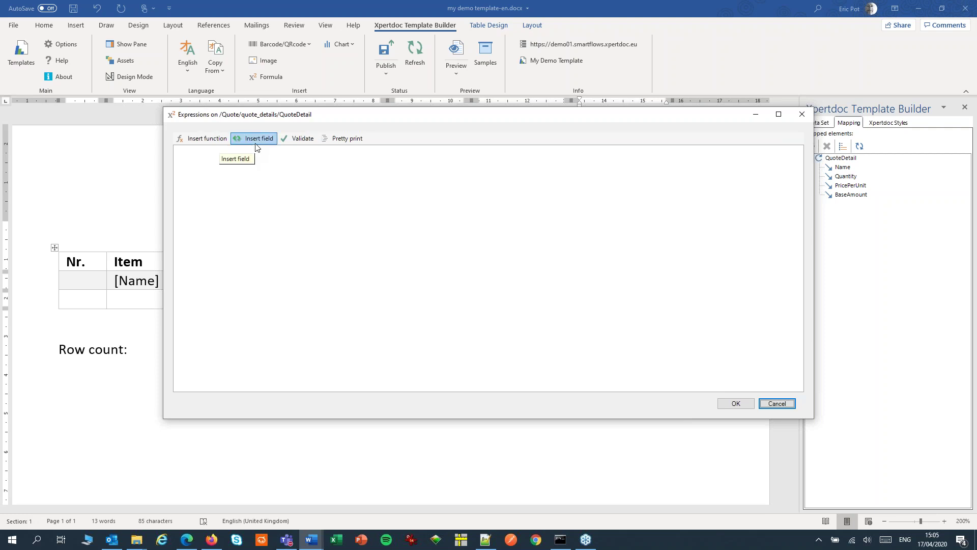
left_click(200, 140)
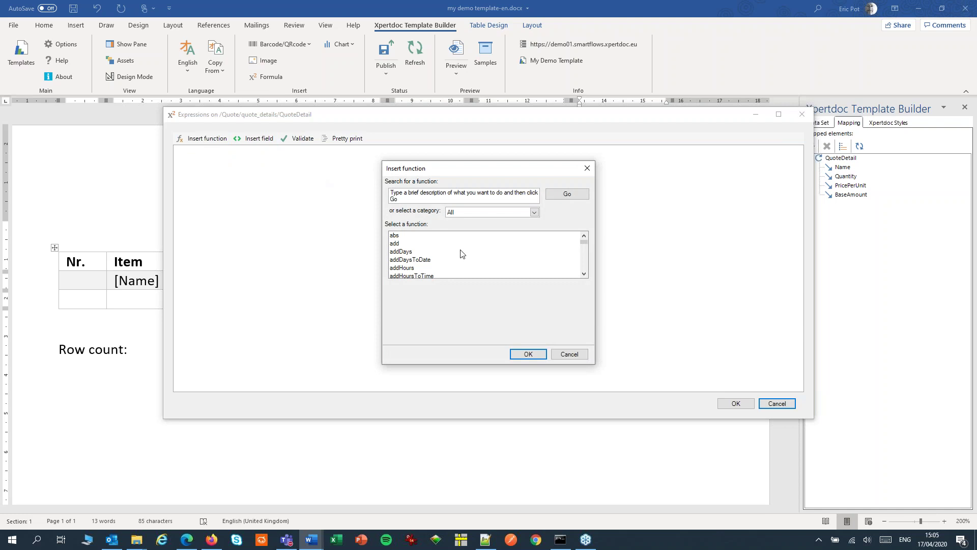
left_click(584, 274)
left_click(584, 274)
left_click(584, 274)
left_click(584, 274)
left_click(584, 275)
left_click(584, 274)
left_click(584, 274)
left_click(584, 275)
left_click(584, 274)
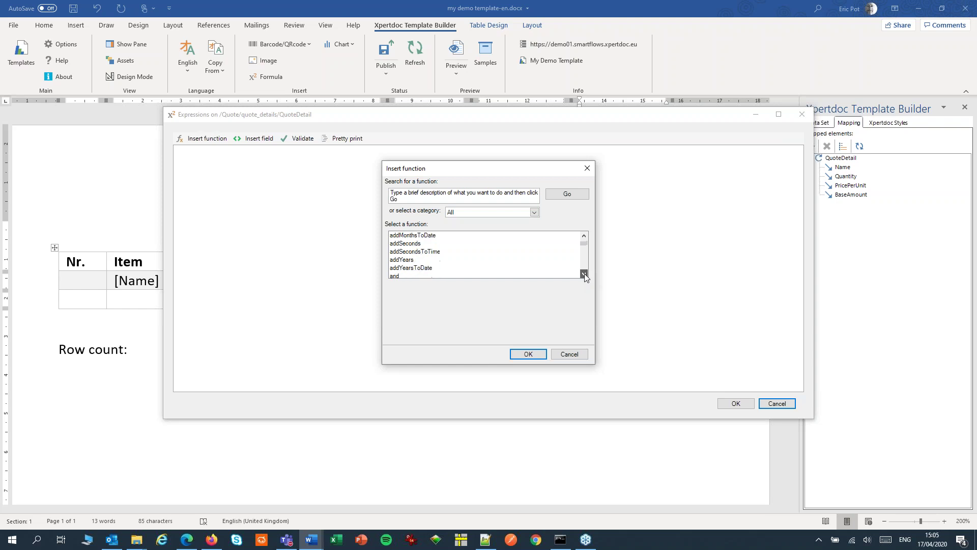
left_click(584, 274)
left_click(584, 275)
left_click(584, 275)
left_click(584, 275)
left_click(584, 274)
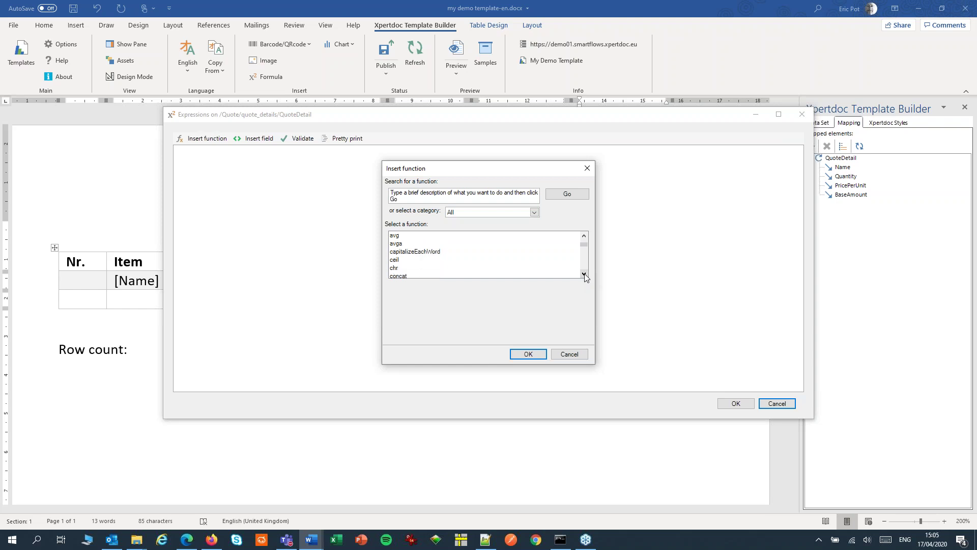
left_click(584, 274)
left_click(584, 274)
left_click(584, 274)
left_click(584, 275)
left_click(584, 274)
left_click(585, 274)
left_click(584, 275)
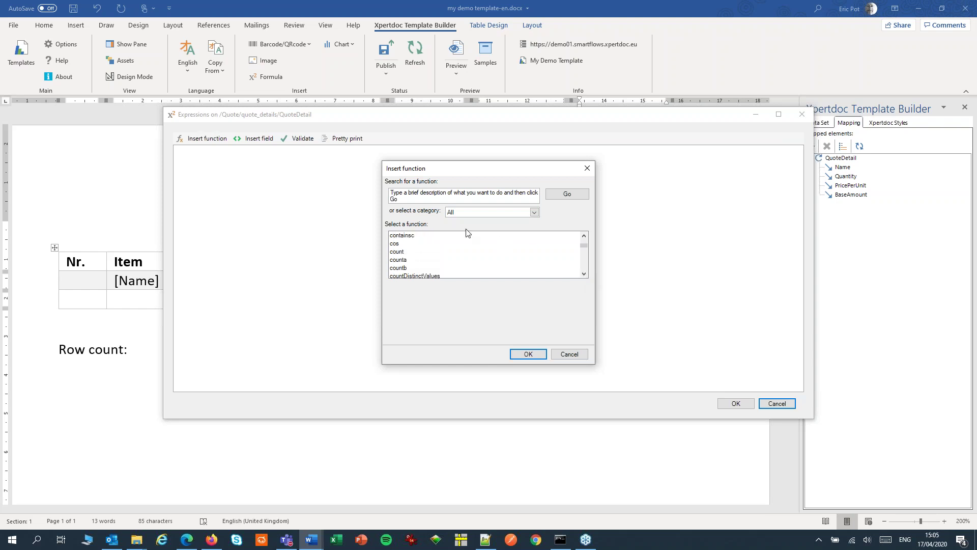
- Search the functions for 'sum' and select the sum function
left_click(409, 200)
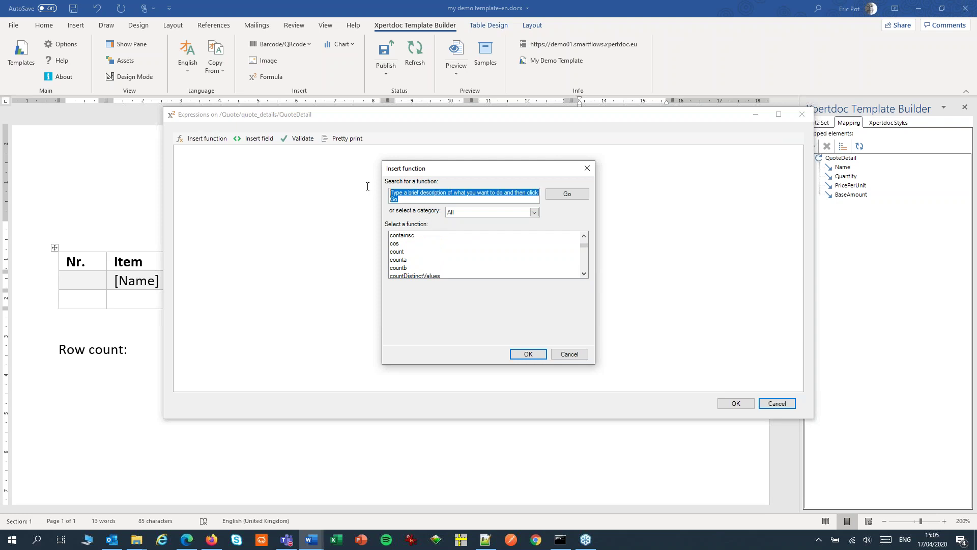
type("sum")
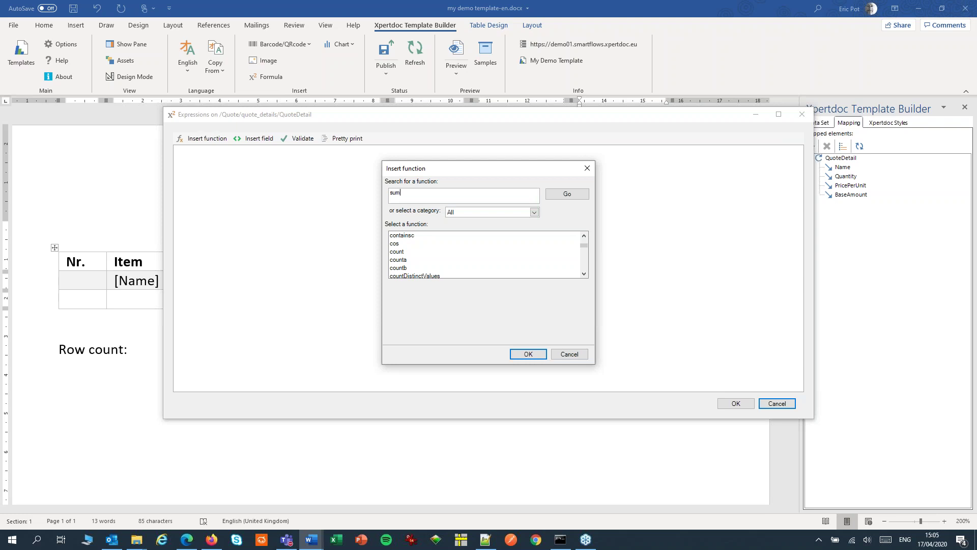
left_click(561, 195)
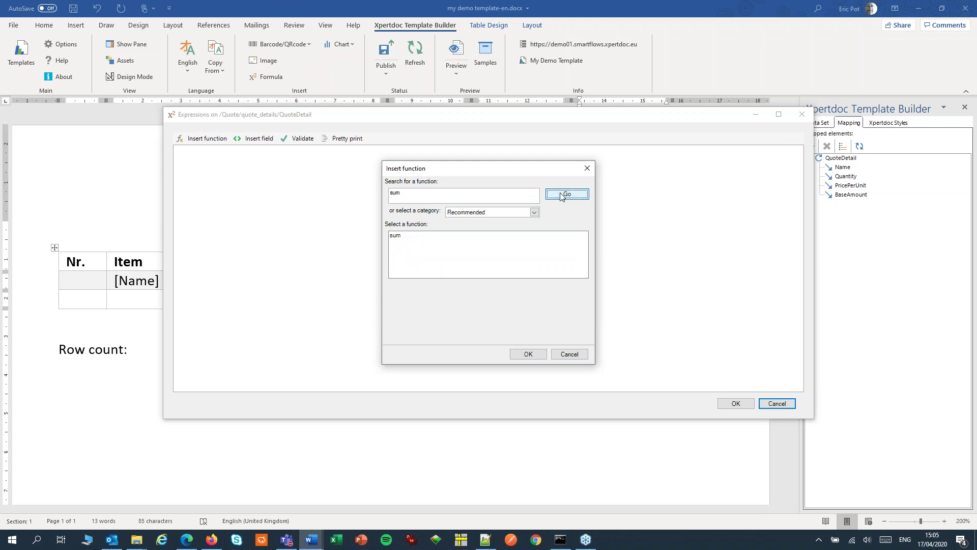
left_click(394, 237)
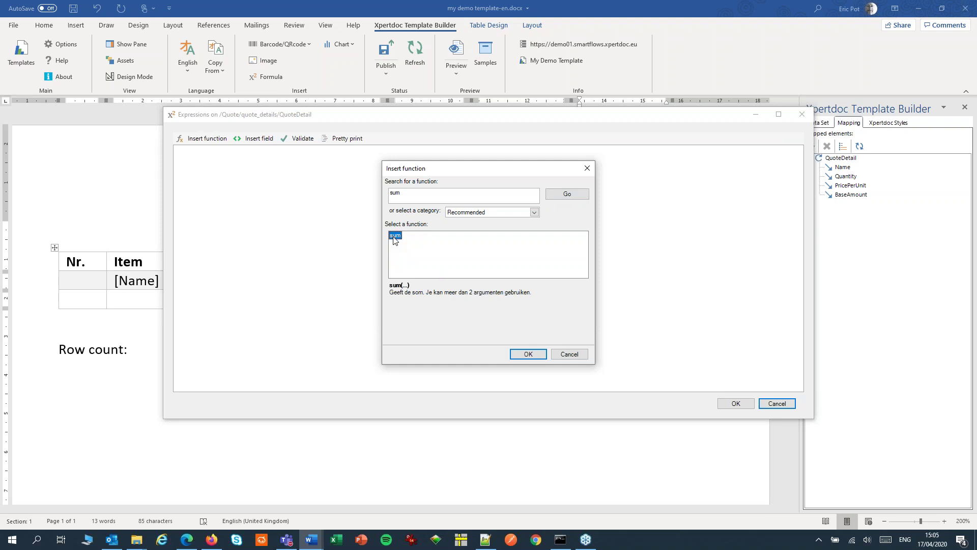
- Fill sum's argument with the BaseAmount field to get sum(${/Quote/quote_details/QuoteDetail/BaseAmount})
left_click(517, 356)
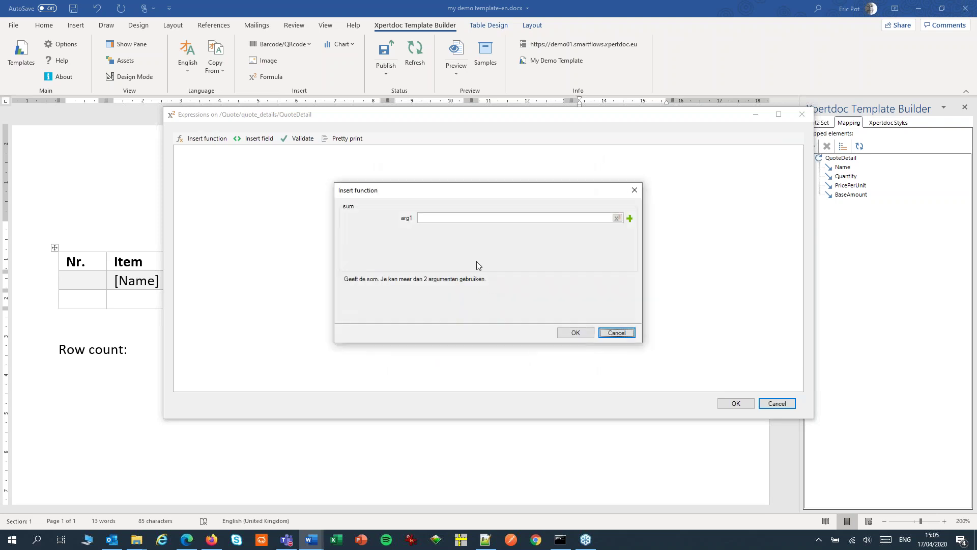
left_click(618, 218)
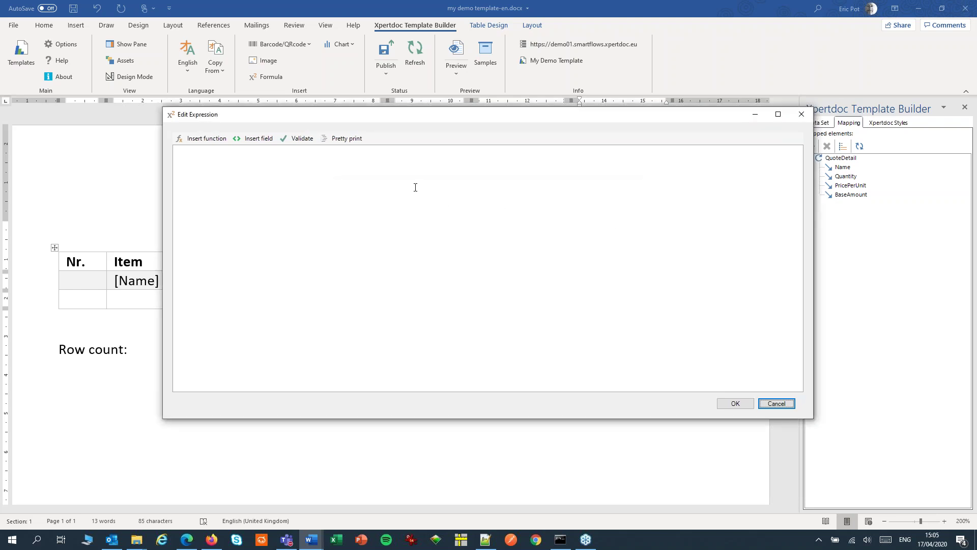
left_click(257, 138)
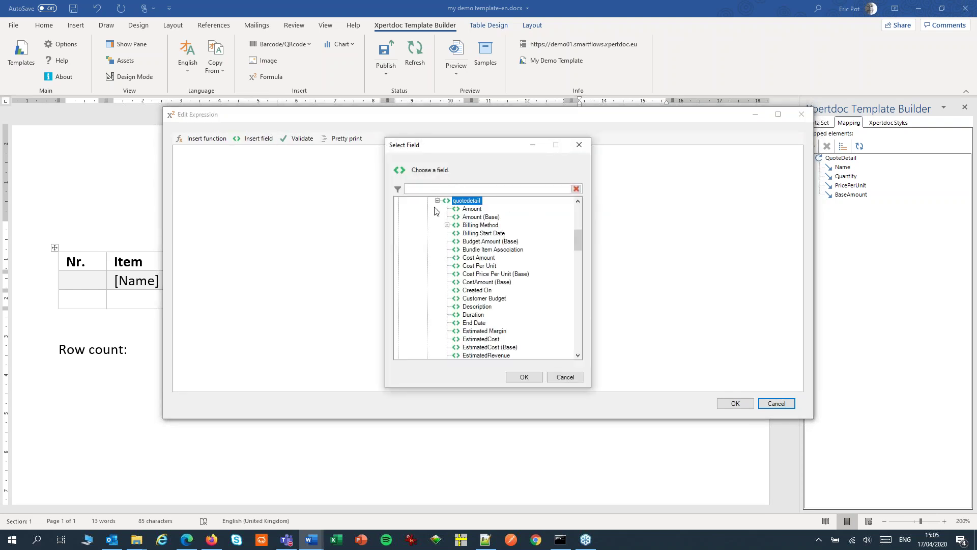
left_click(472, 210)
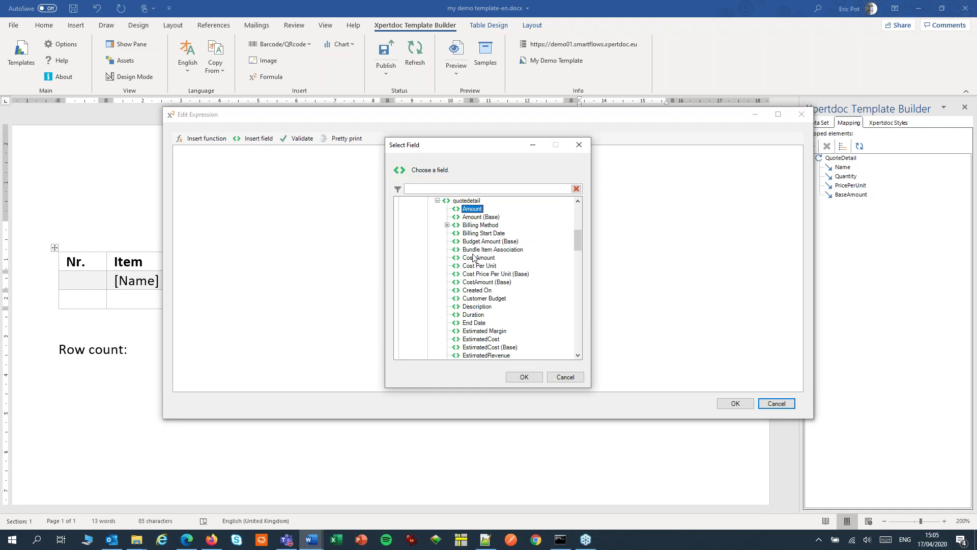
left_click(517, 378)
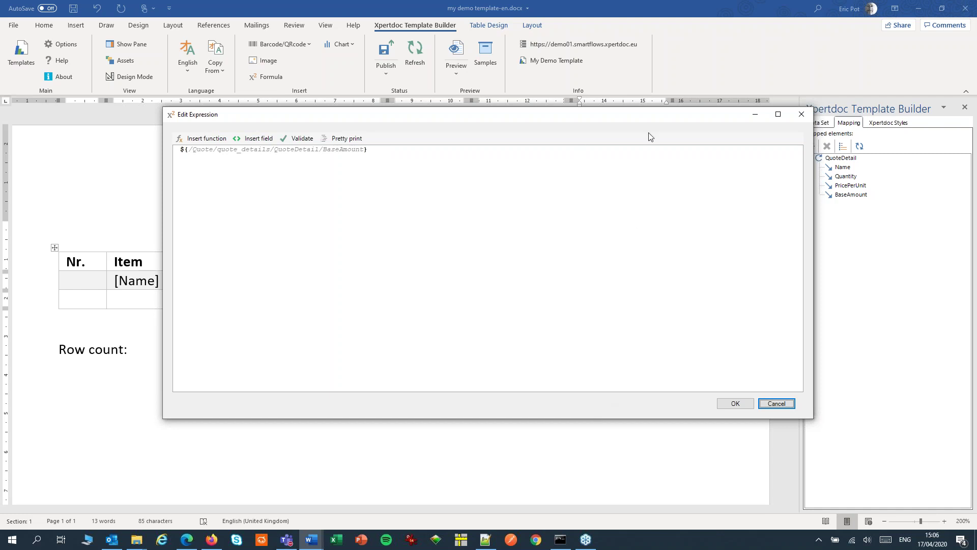
left_click_drag(637, 112, 535, 105)
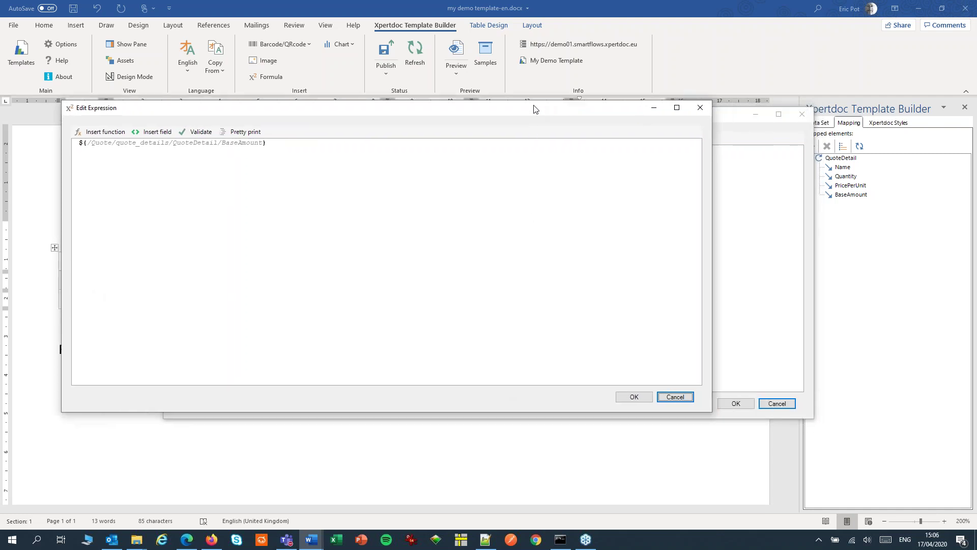
left_click(631, 396)
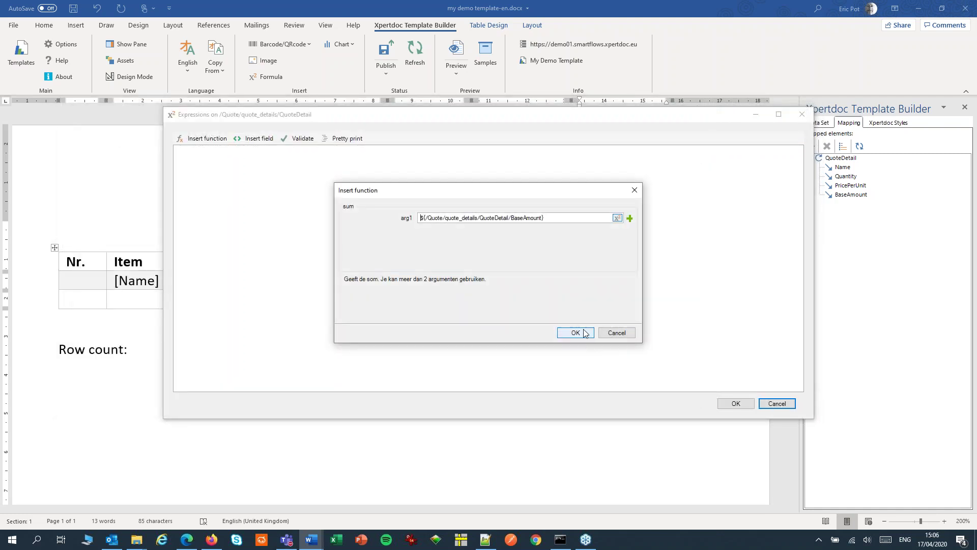
left_click(575, 333)
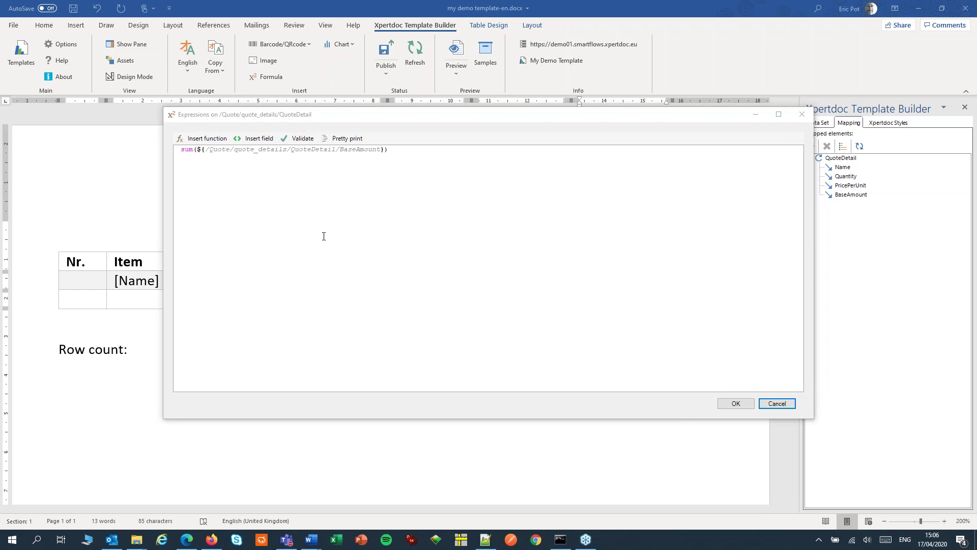
- Confirm the sum of BaseAmount formula as a mapped [Formula] element in the Grand total cell
left_click_drag(587, 117, 494, 108)
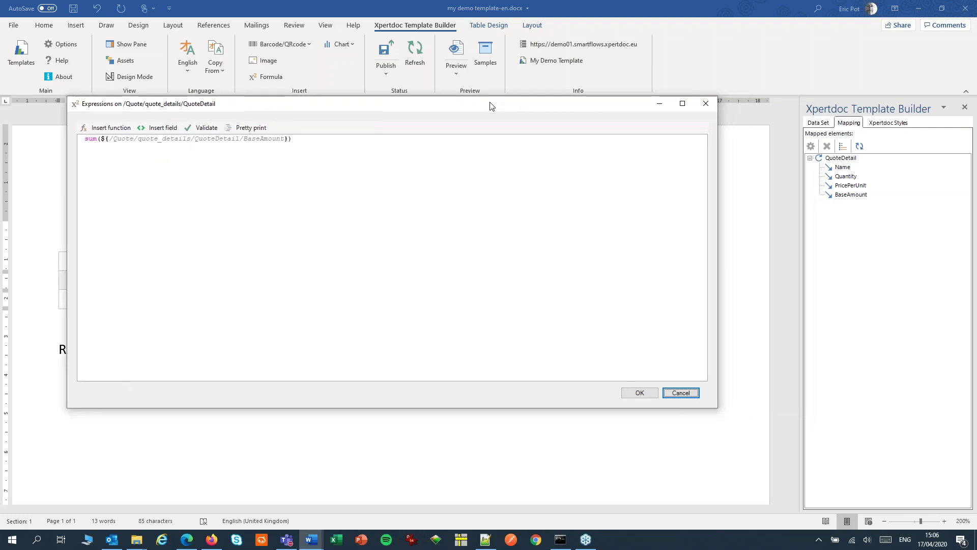
left_click(636, 390)
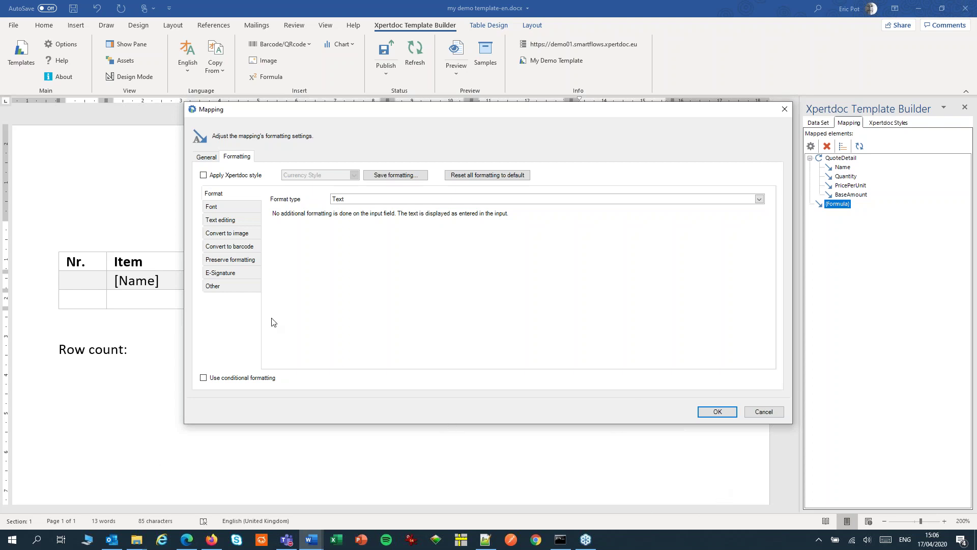
- Format the grand total as Currency with the '$ - Dollar' symbol and a 1000 separator
left_click(399, 200)
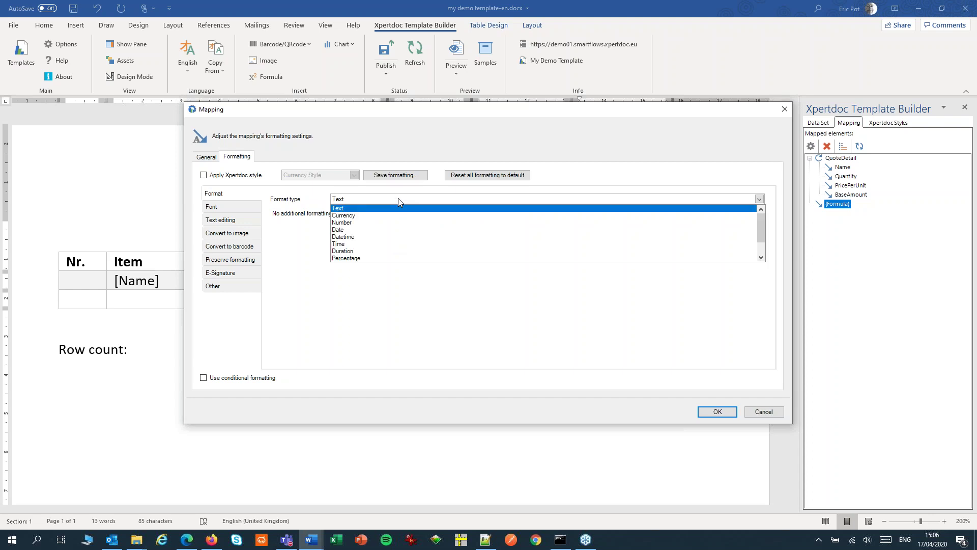
left_click(379, 215)
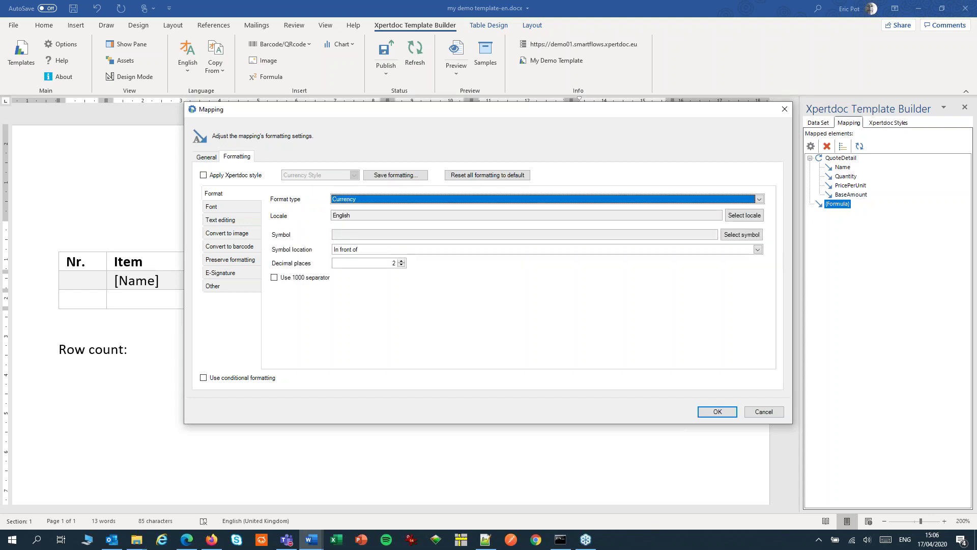
left_click(742, 234)
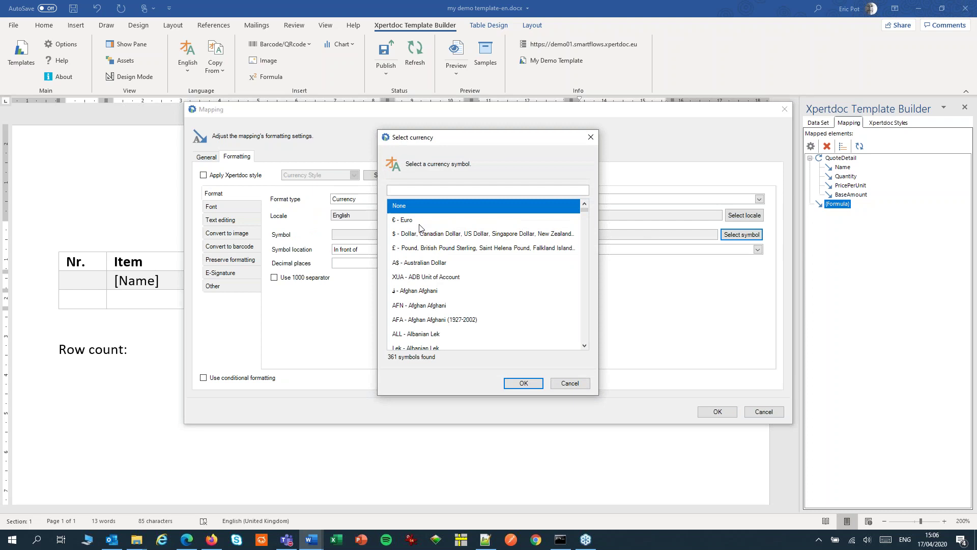
left_click(409, 234)
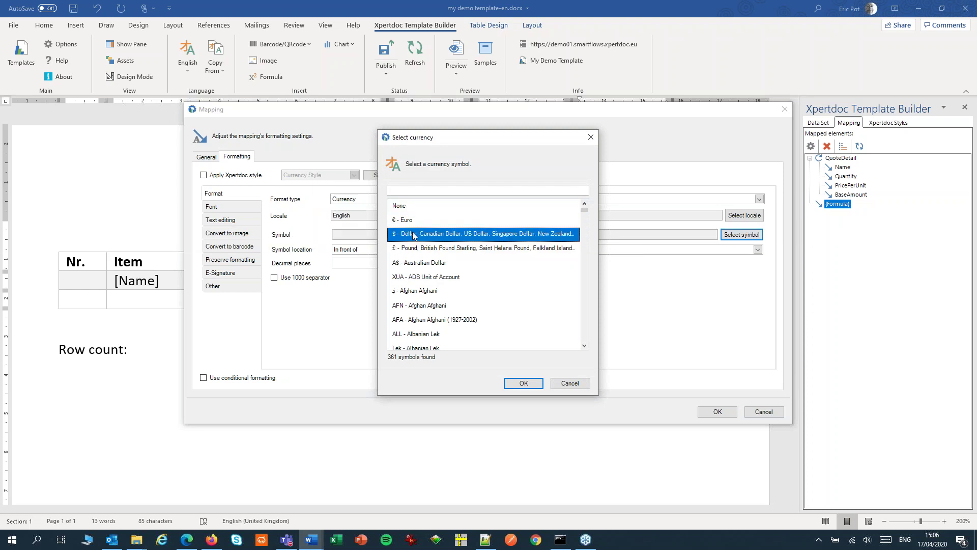
left_click(523, 384)
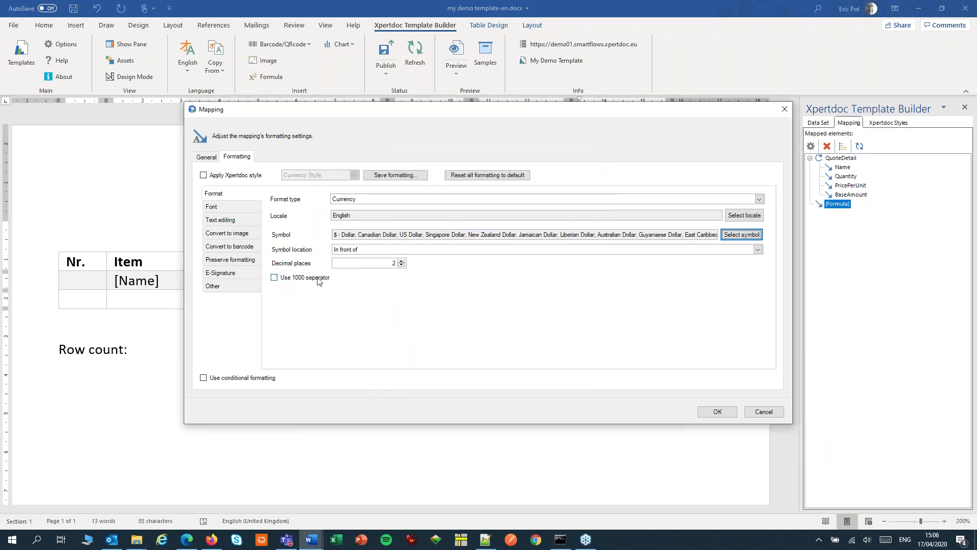
left_click(300, 279)
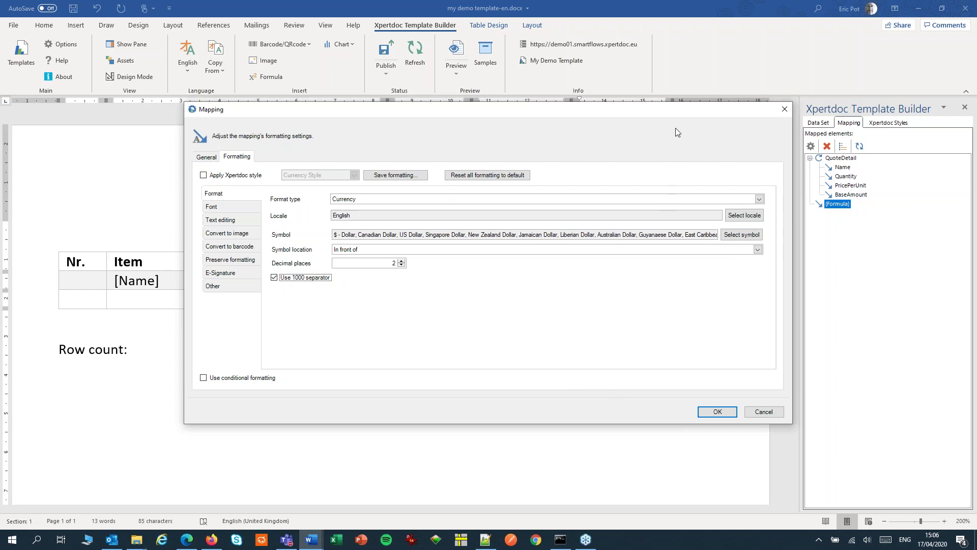
left_click_drag(673, 111, 581, 106)
left_click(626, 407)
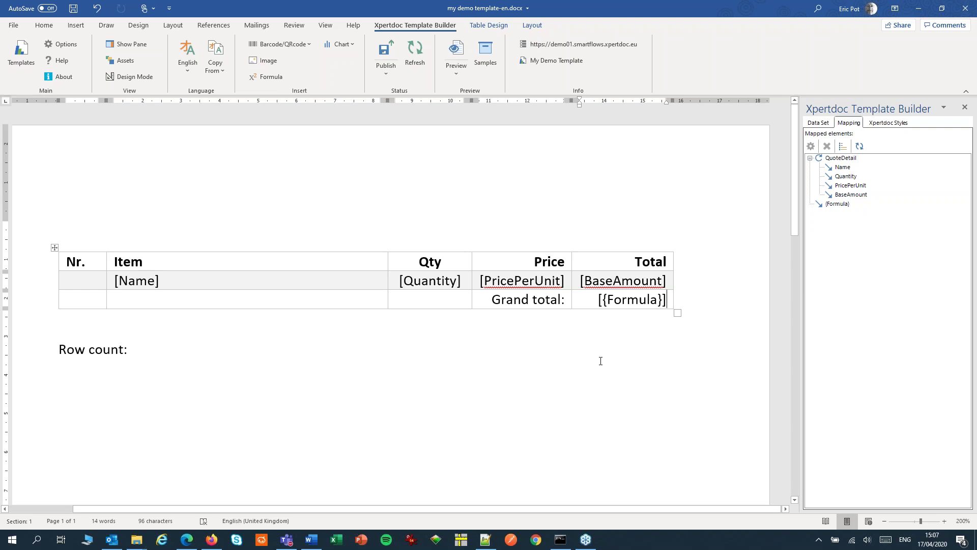
- Preview the quote PDF, showing four quote lines and a Grand total of $ 9,000.00
left_click(461, 49)
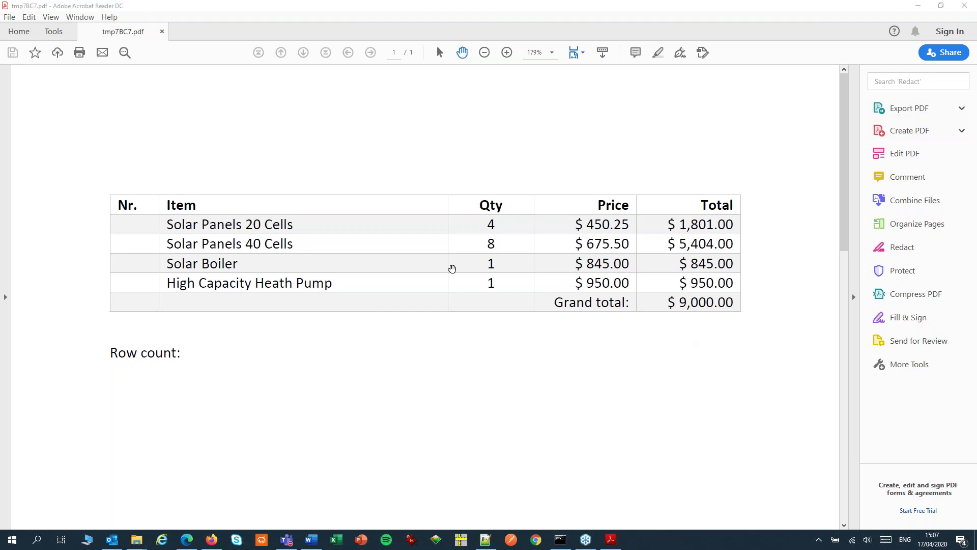
- Close the preview and enter count(${/Quote/quote_details/QuoteDetail}) as a formula after 'Row count:'
left_click(964, 6)
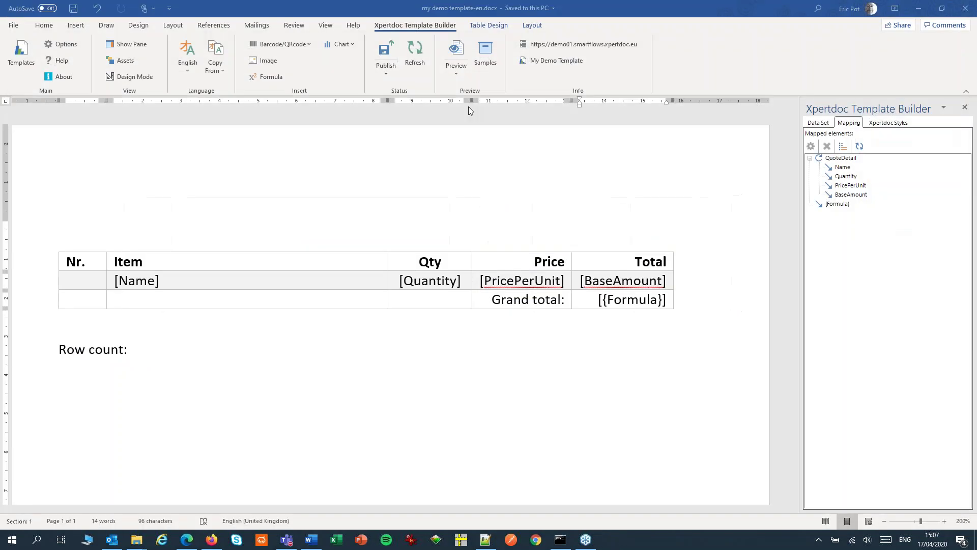
left_click(176, 348)
left_click(270, 77)
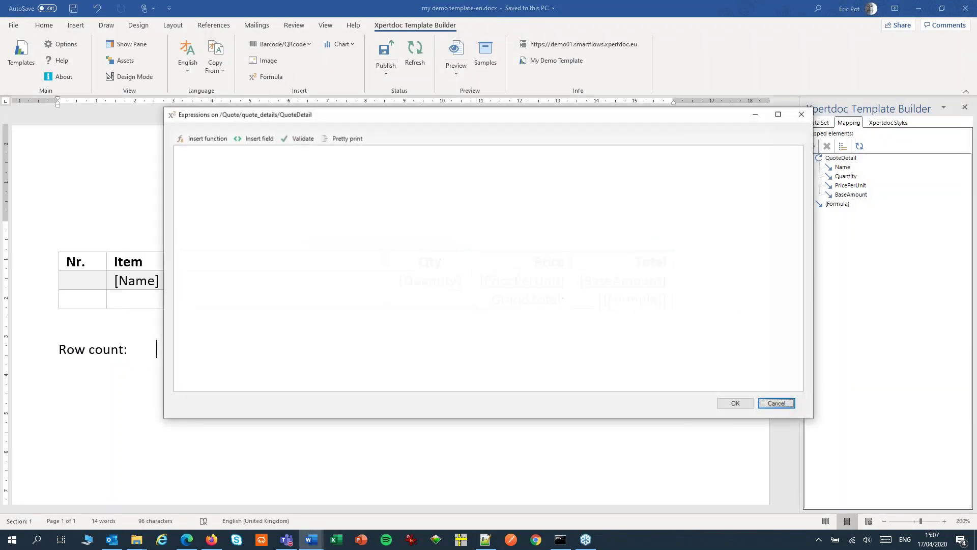
type("count()")
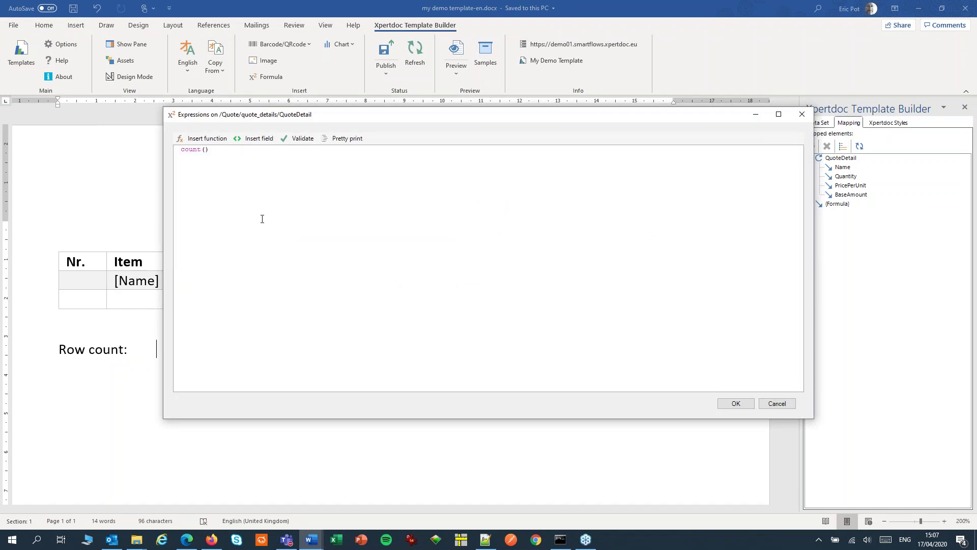
left_click(255, 138)
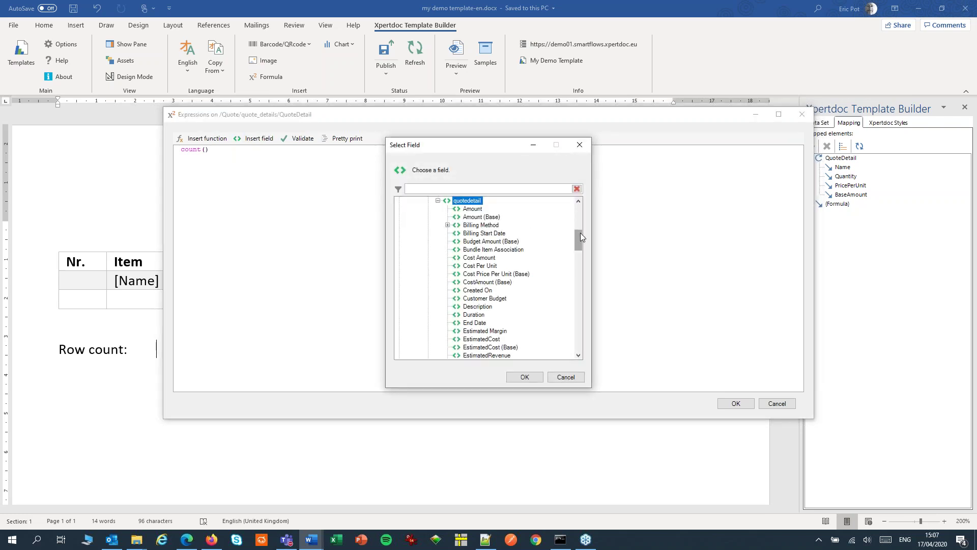
mouse_move(578, 236)
left_mouse_down()
mouse_move(578, 221)
mouse_move(579, 237)
left_mouse_up()
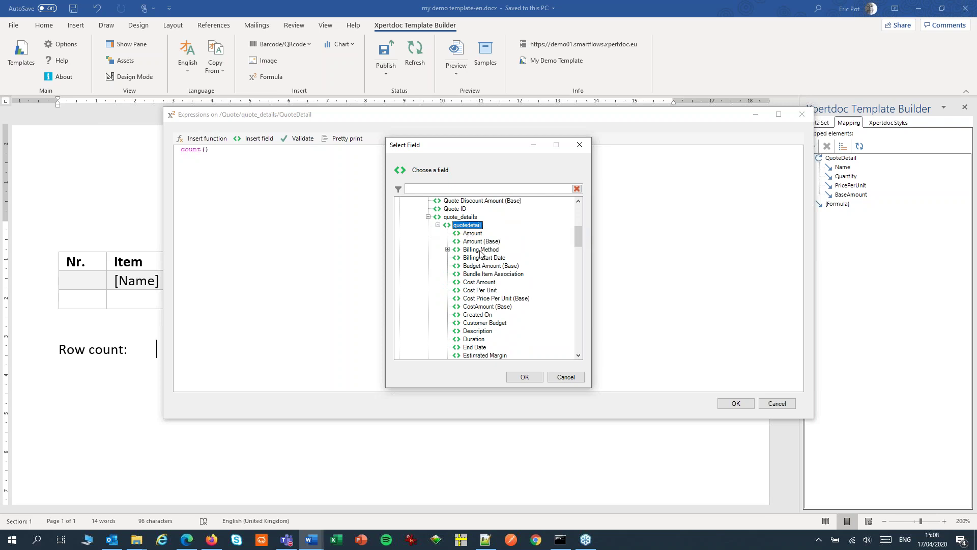
left_click(524, 376)
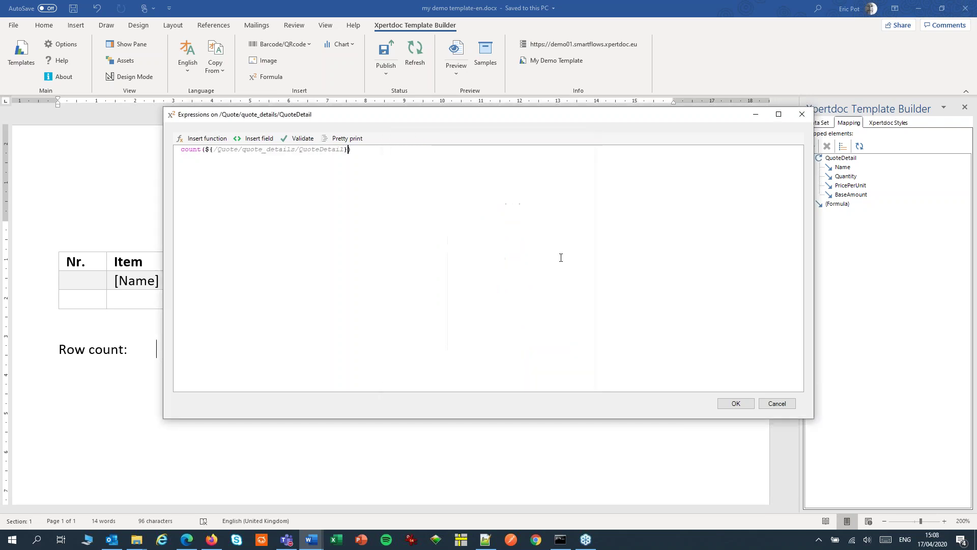
left_click_drag(617, 117, 528, 117)
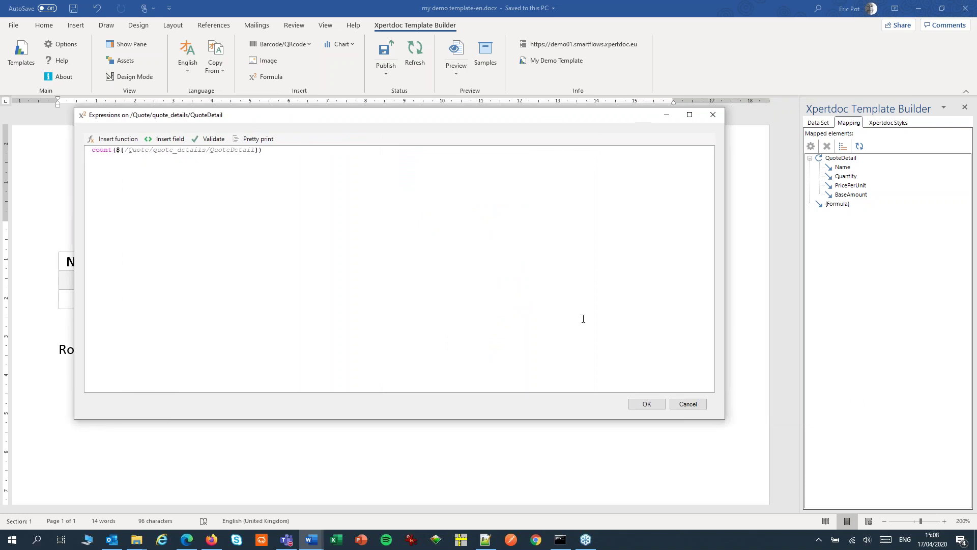
- Confirm the row-count formula and apply the Number Style Xpertdoc style to it
left_click(646, 403)
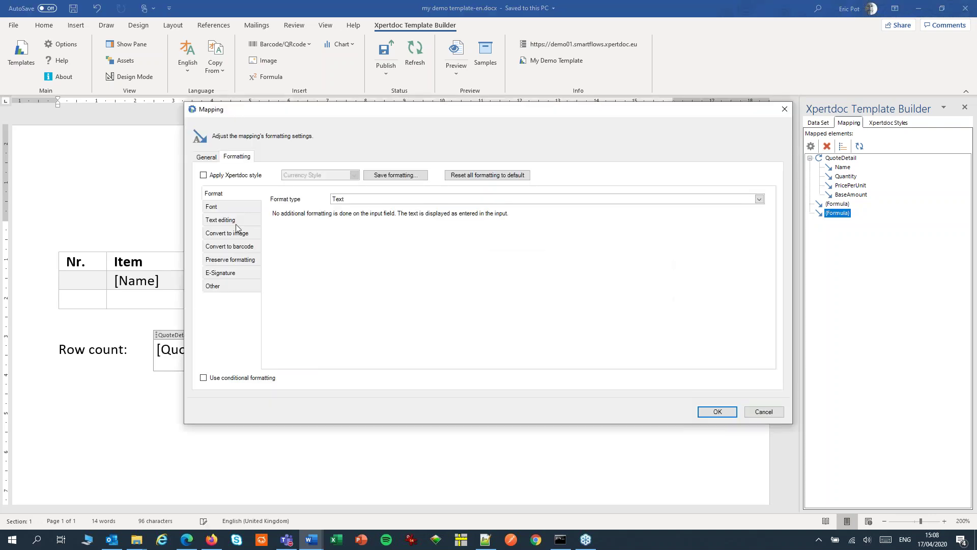
left_click(218, 176)
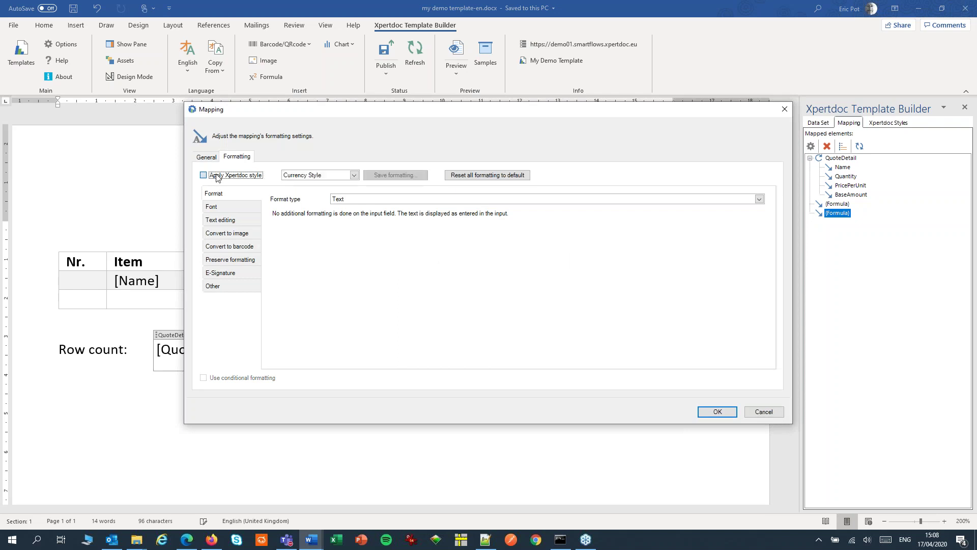
left_click(315, 175)
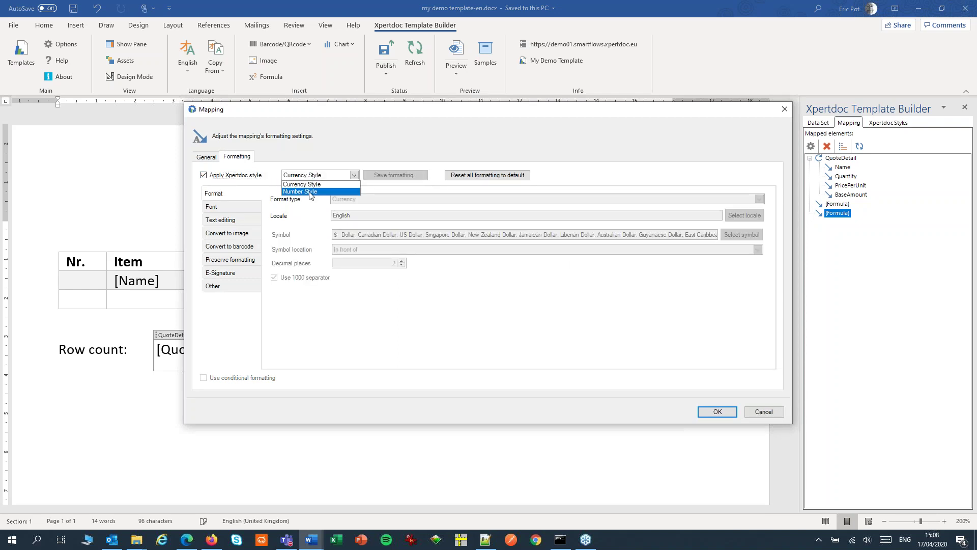
left_click(670, 114)
left_click_drag(646, 115, 607, 116)
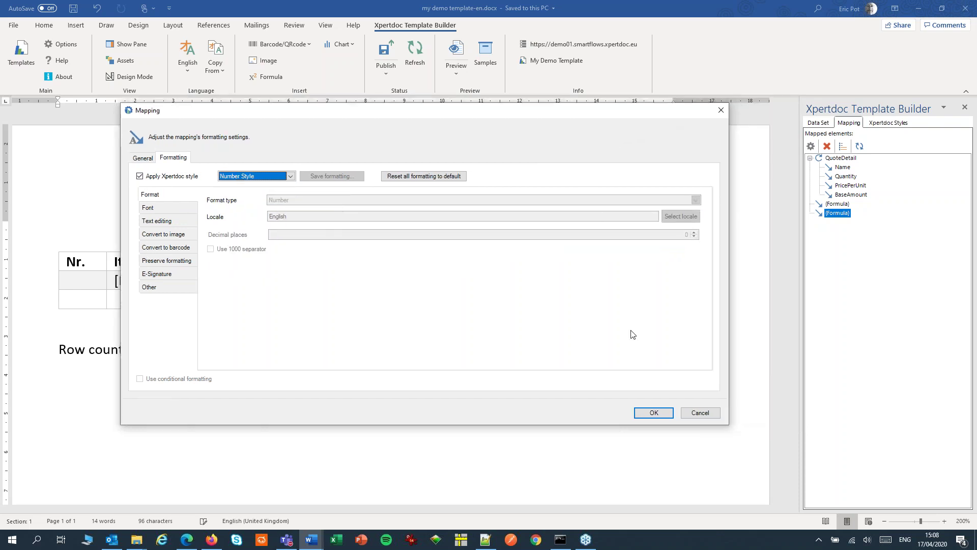
- Confirm the number formatting, preview the PDF showing Row count: 4, then close it
left_click(653, 412)
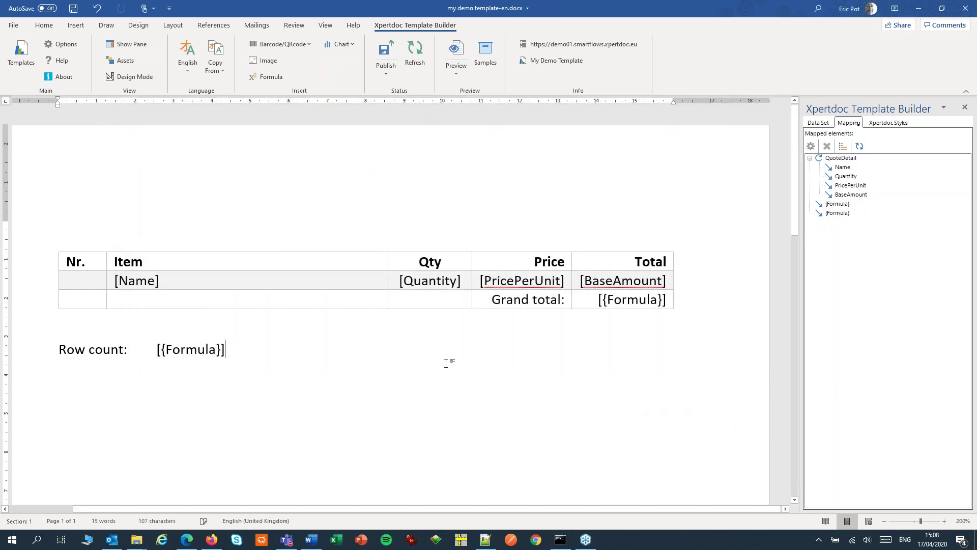
left_click(456, 51)
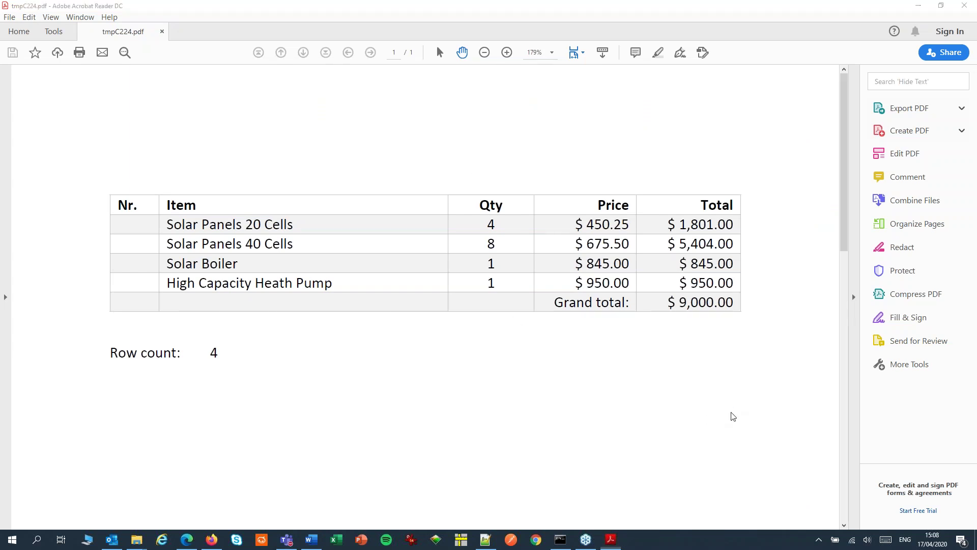
left_click(967, 6)
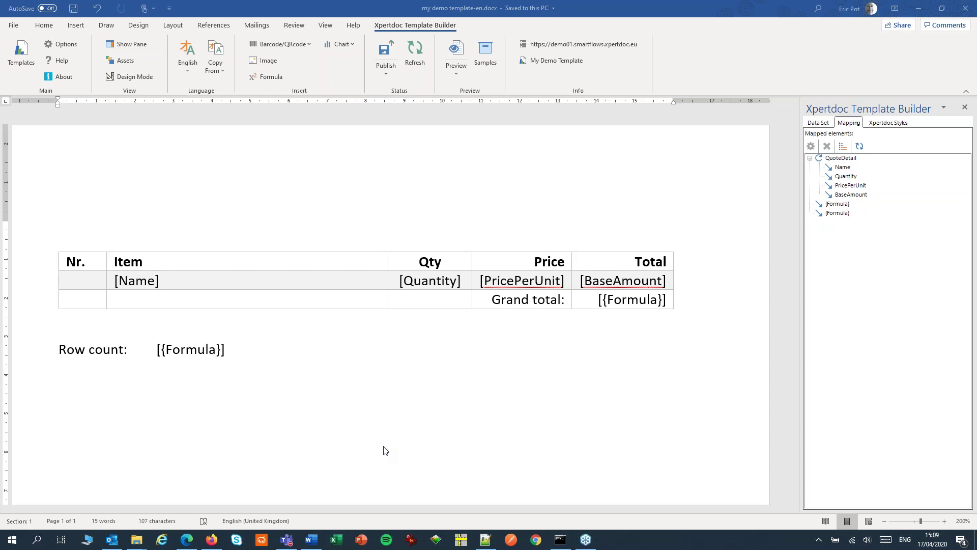
- Place the cursor in the empty Nr. cell of the [Name] item row
left_click(78, 280)
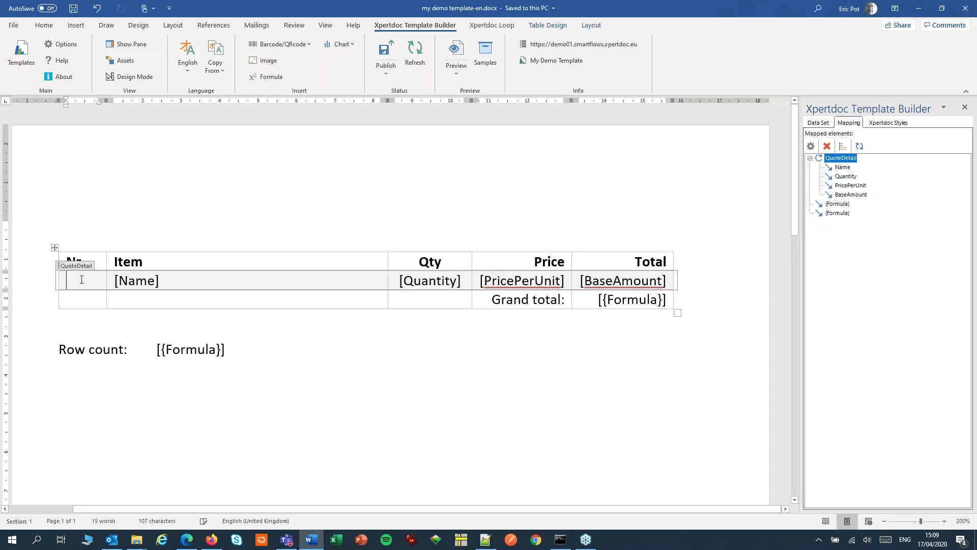
- In the Nr. cell's formula editor, search functions for 'loop' and pick getLoopIndex
left_click(251, 78)
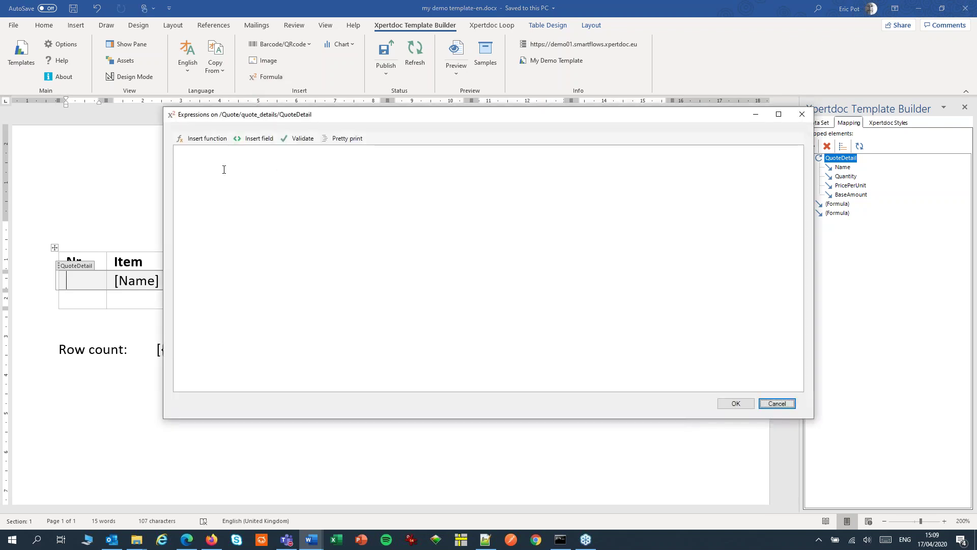
left_click(207, 140)
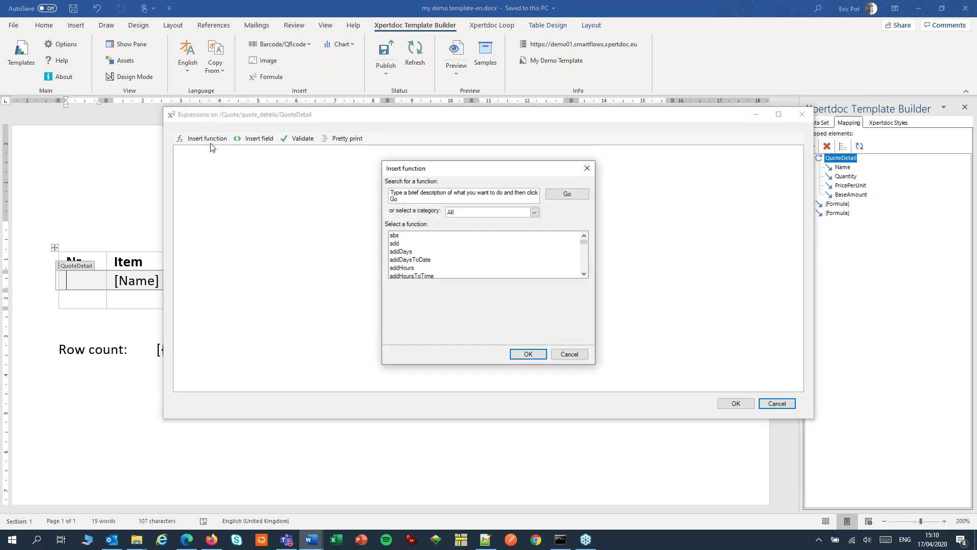
left_click(404, 201)
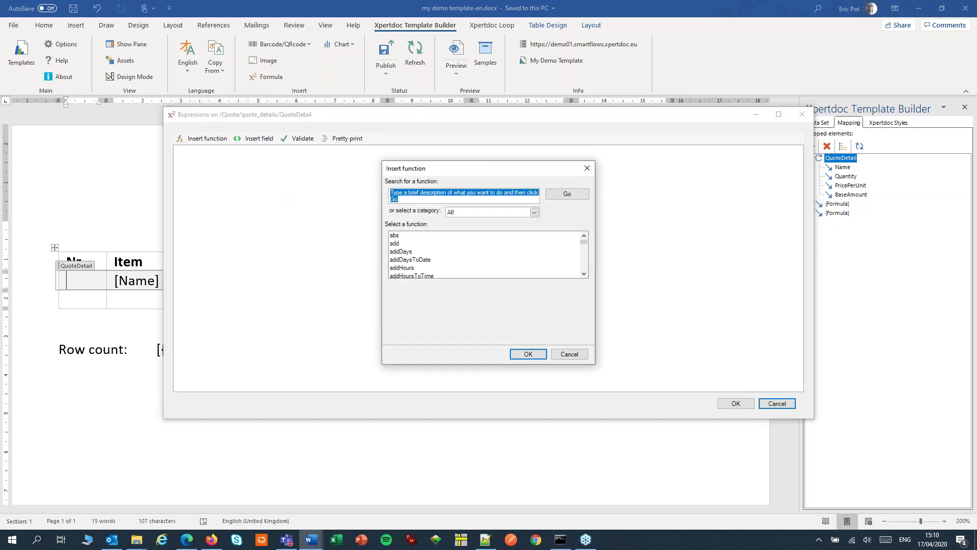
type("loop")
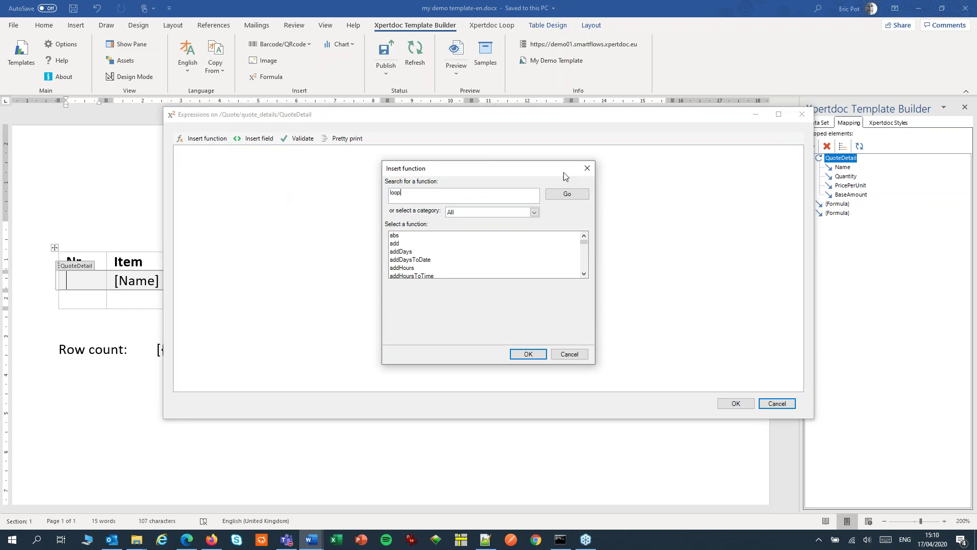
left_click(572, 197)
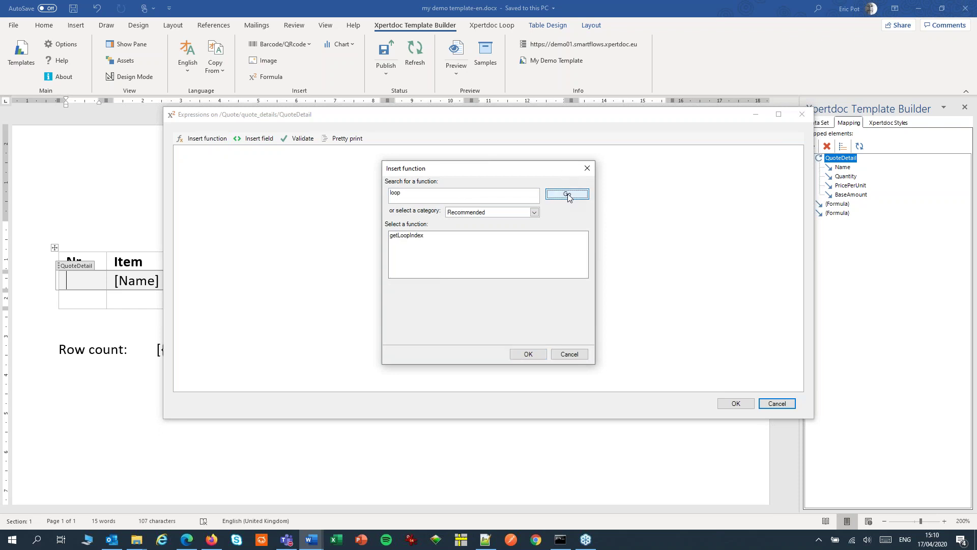
left_click(415, 236)
- Set getLoopIndex's niveau parameter to 0 and insert getLoopIndex(0) as the Nr. formula
left_click(520, 354)
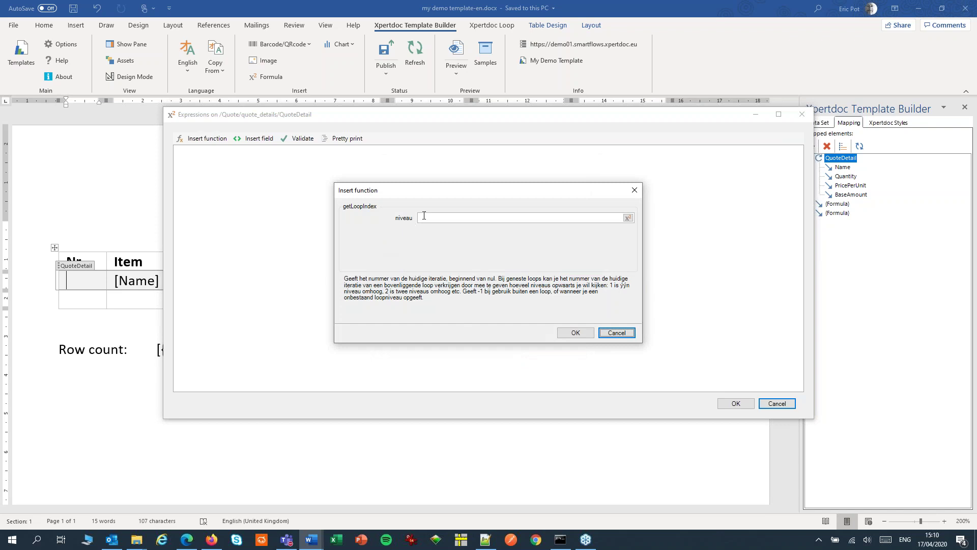
left_click(424, 217)
type("0")
left_click(575, 332)
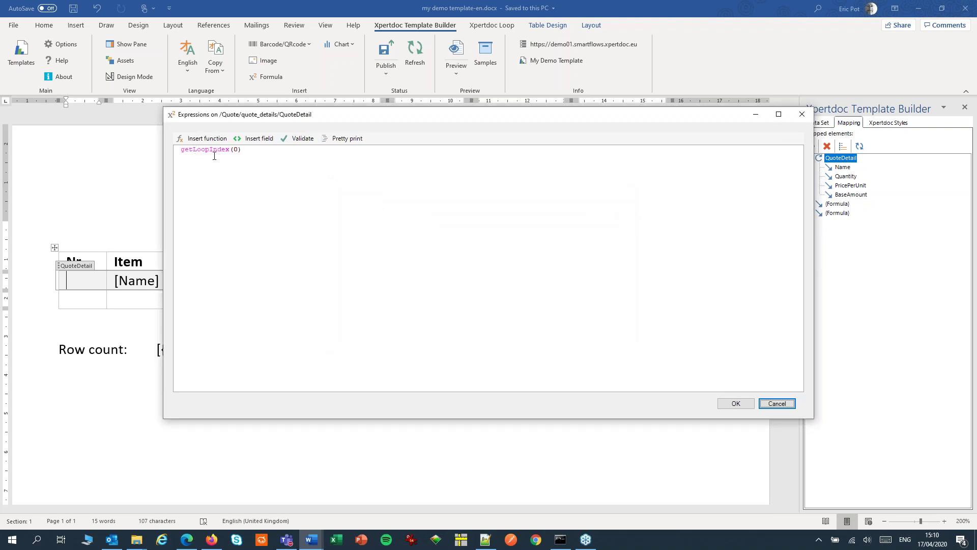
left_click_drag(559, 120, 437, 105)
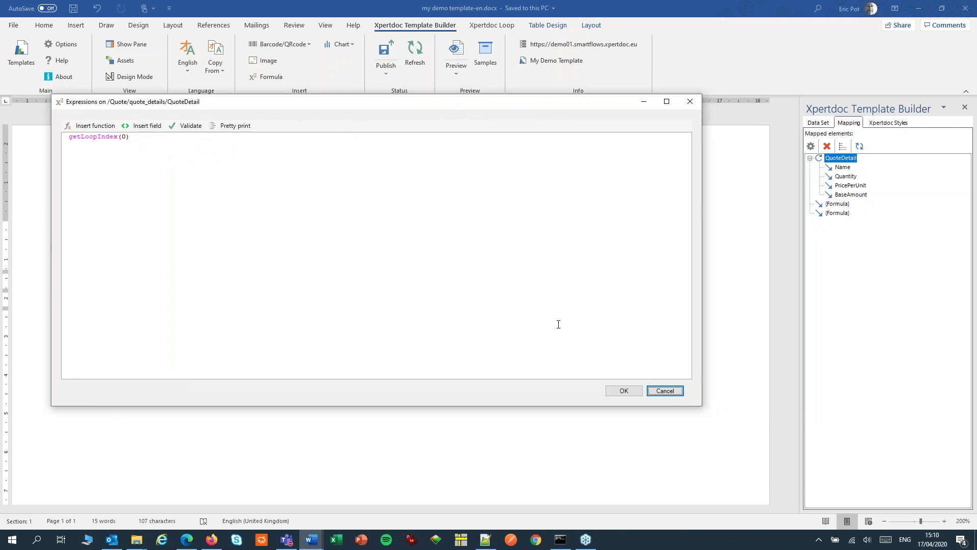
left_click(627, 393)
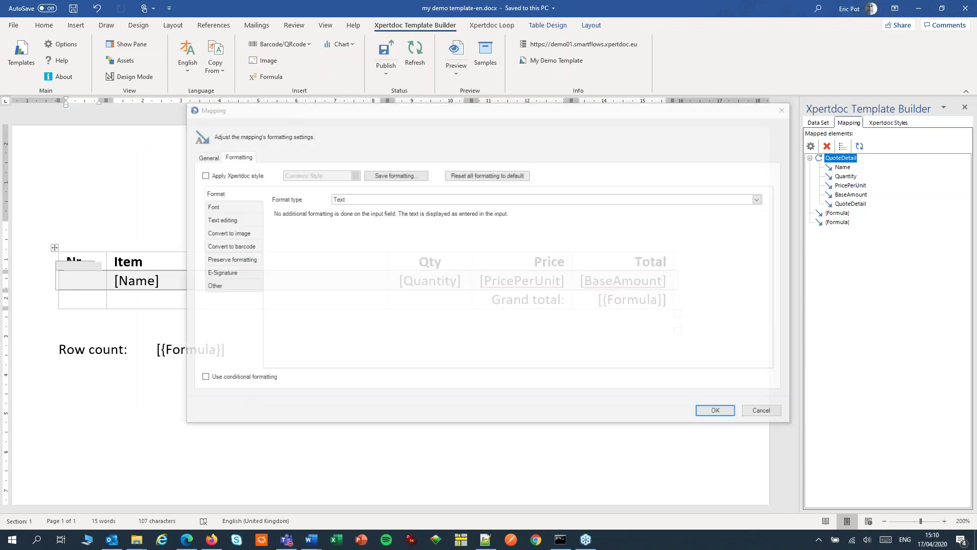
- Turn on Apply Xpertdoc style with Number Style for the getLoopIndex(0) field
left_click(204, 176)
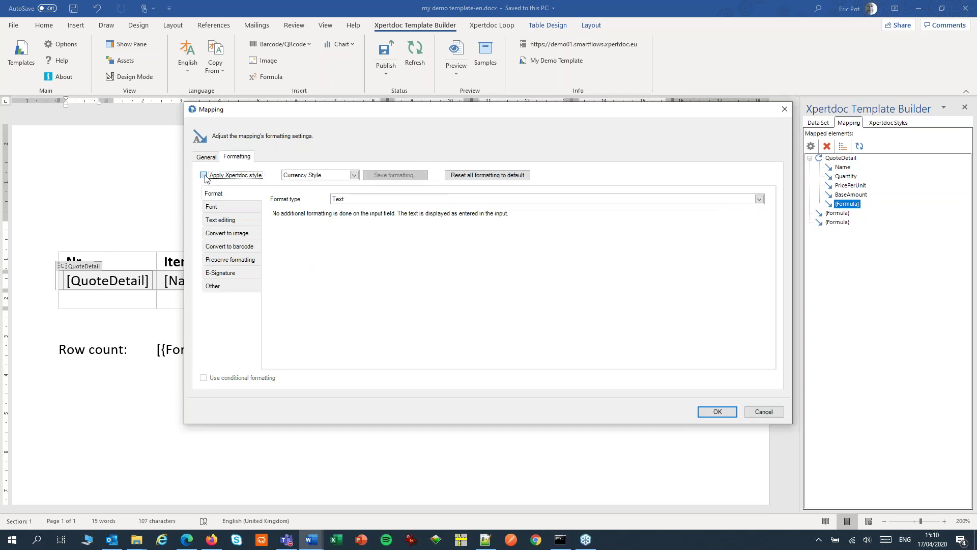
left_click(314, 176)
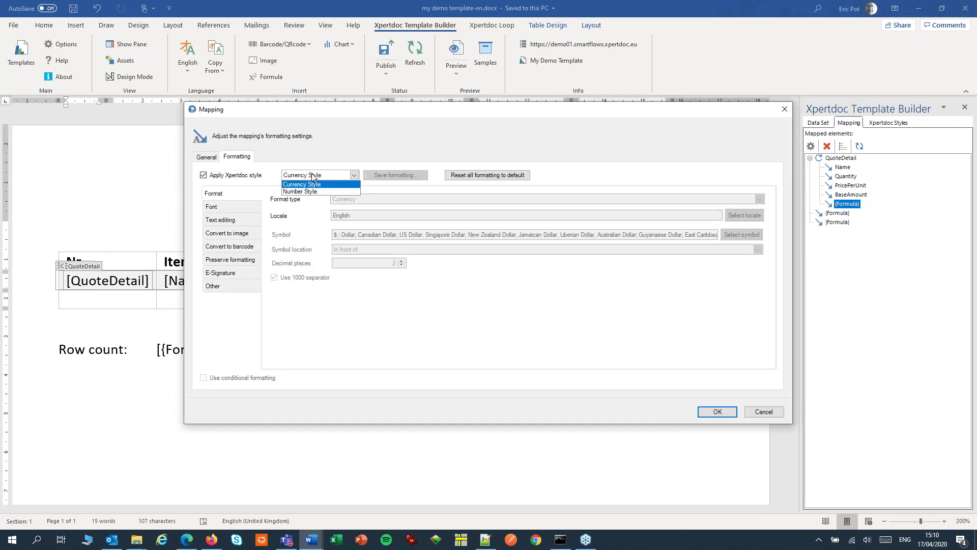
left_click(305, 191)
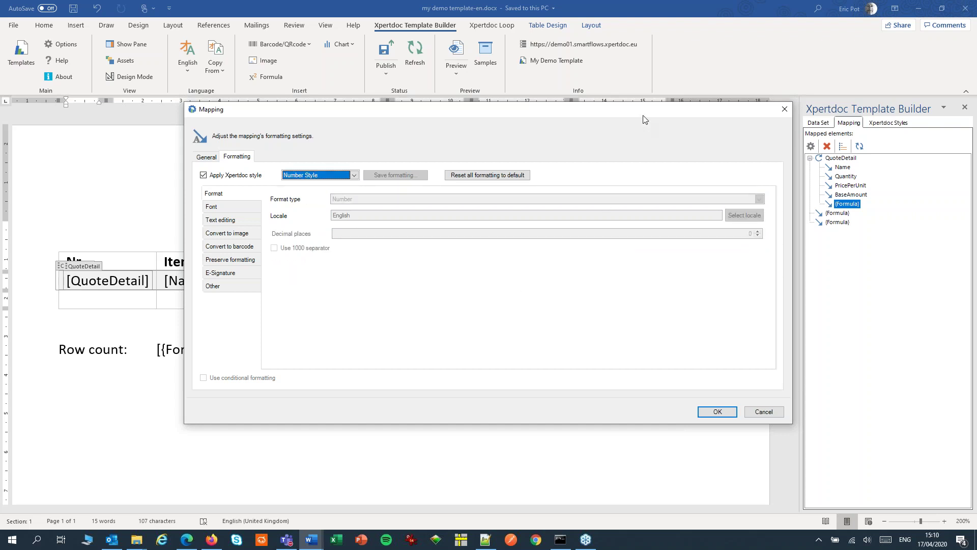
left_click_drag(644, 114, 602, 118)
left_click(680, 415)
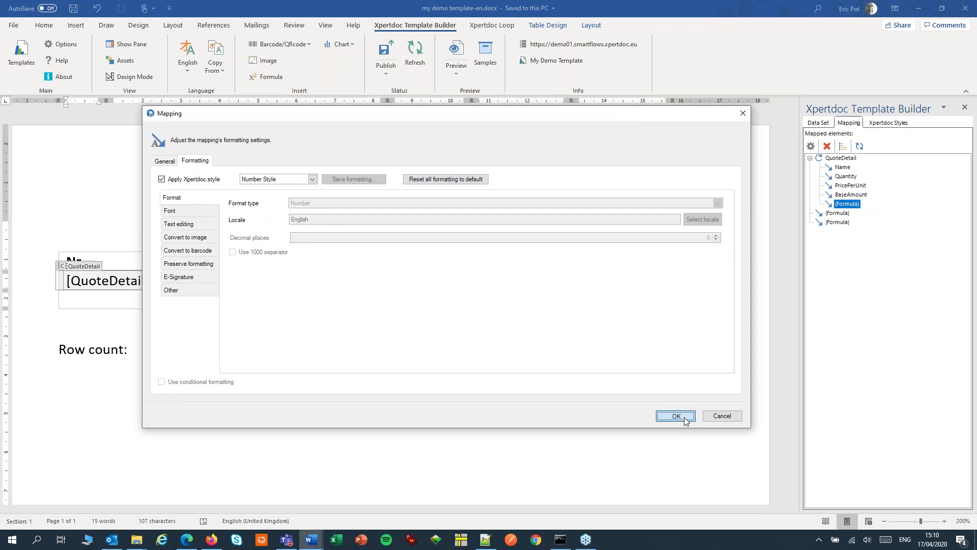